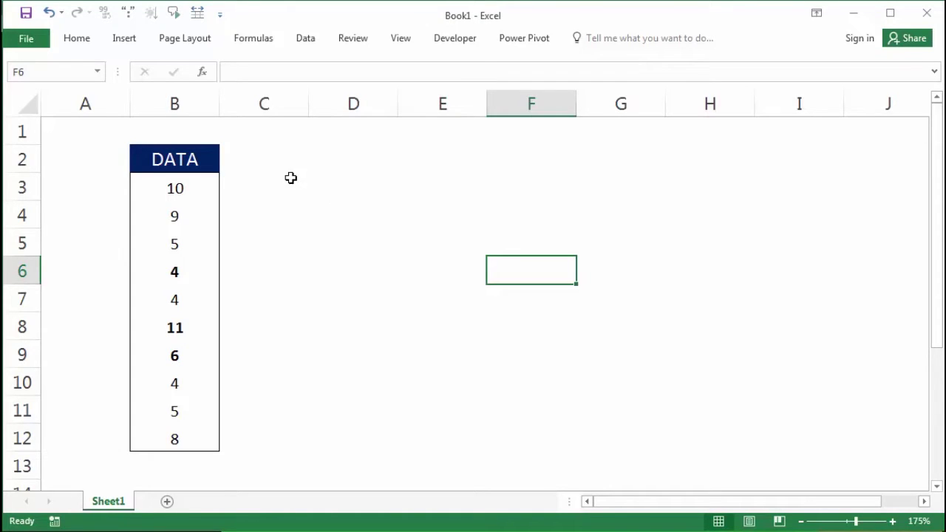
Inspect the data in B3:B12 and pick out the bold values in B6, B8 and B9
click(156, 163)
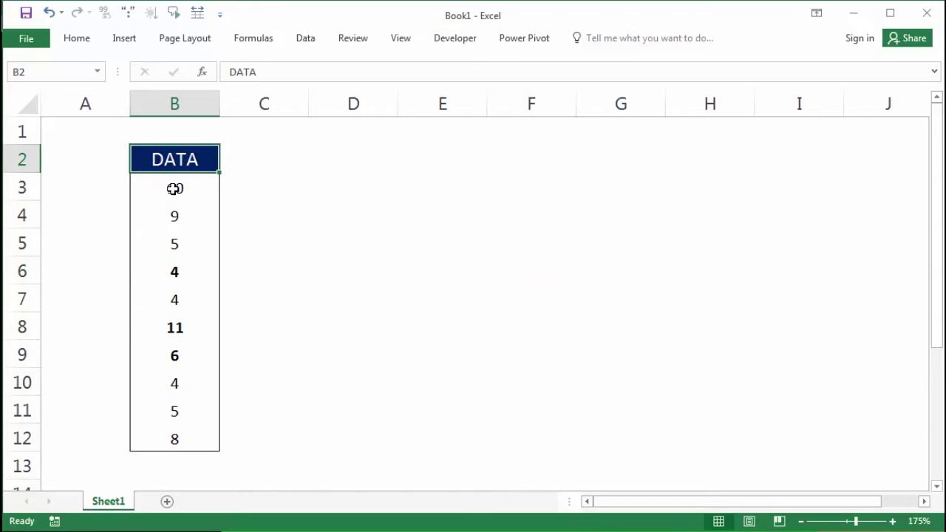
drag(195, 178, 195, 448)
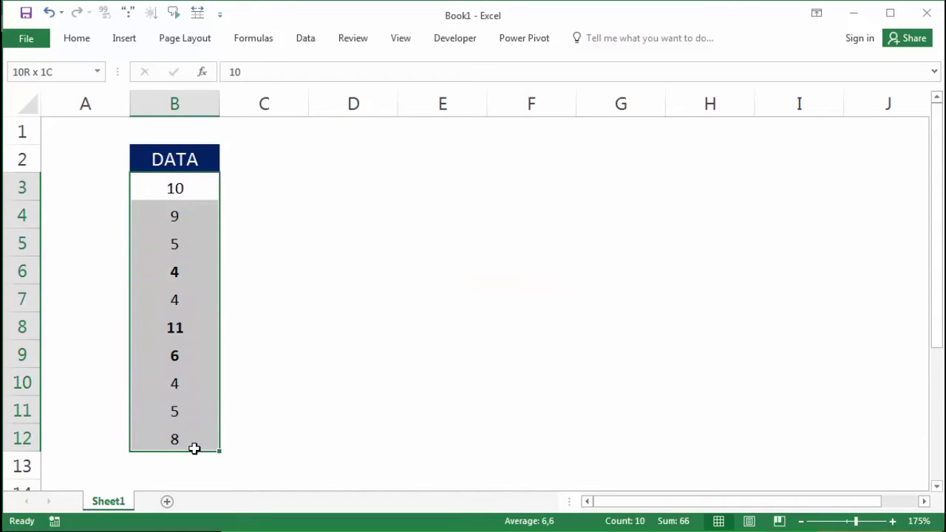
click(302, 234)
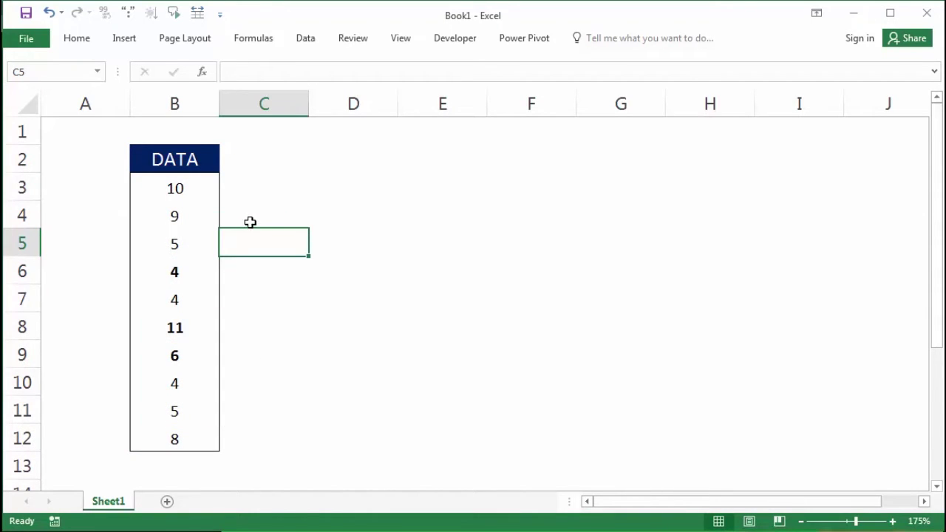
click(183, 272)
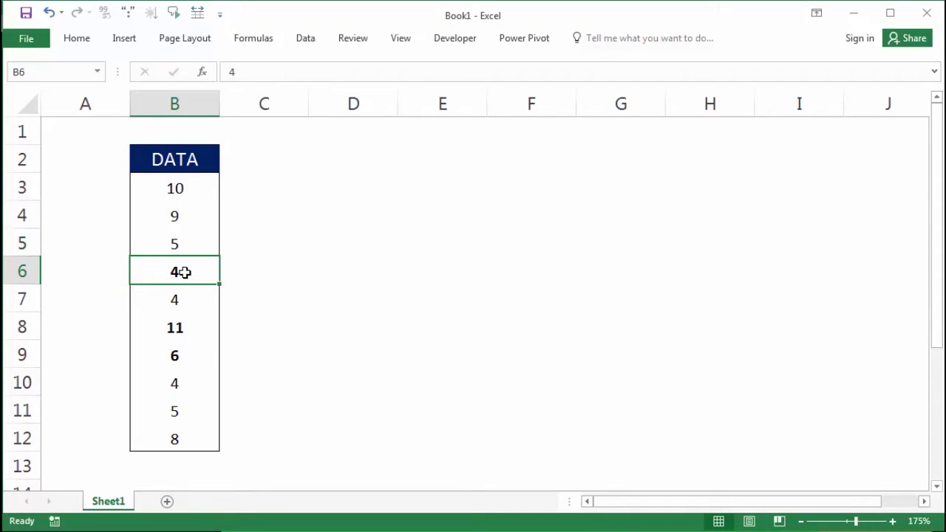
ctrl+click(182, 328)
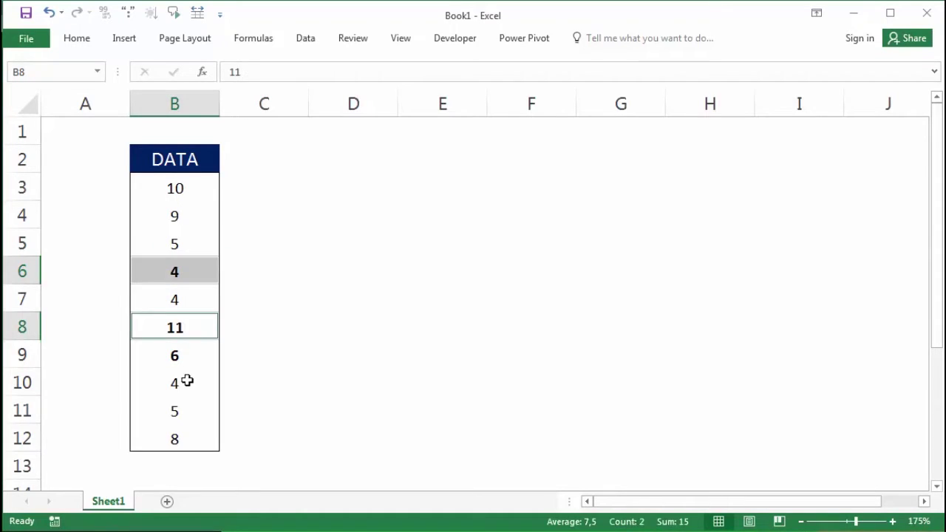
ctrl+click(188, 357)
click(384, 211)
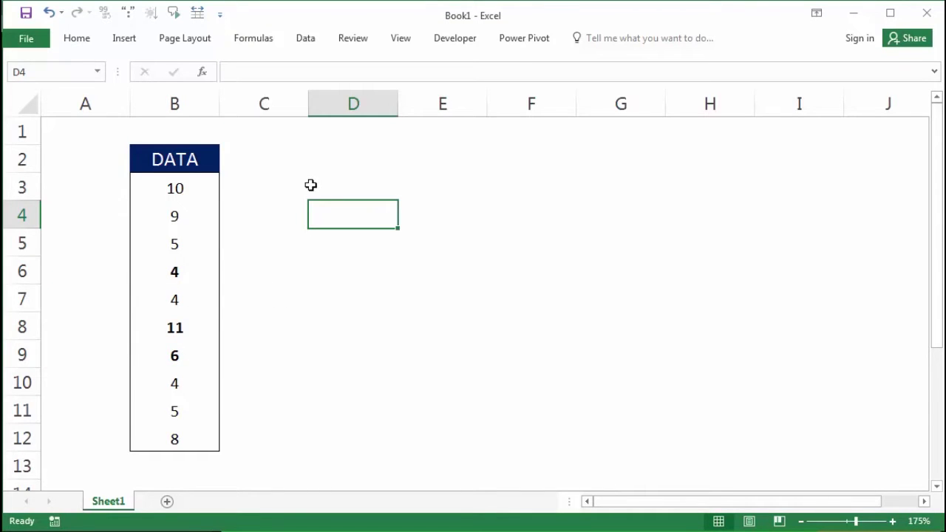
Enter the label 'Jumlah Data Tebal' in D3 and autofit column D to it
click(313, 189)
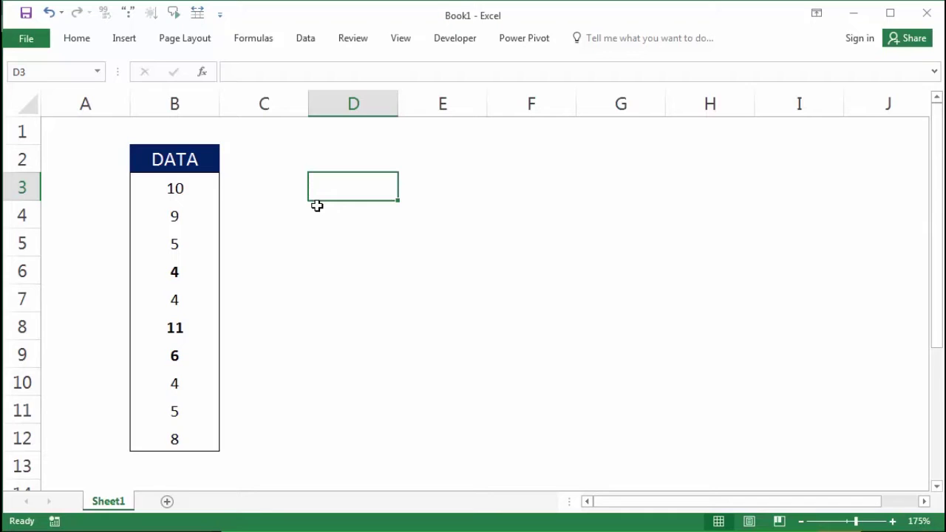
text(=)
key(BackSpace)
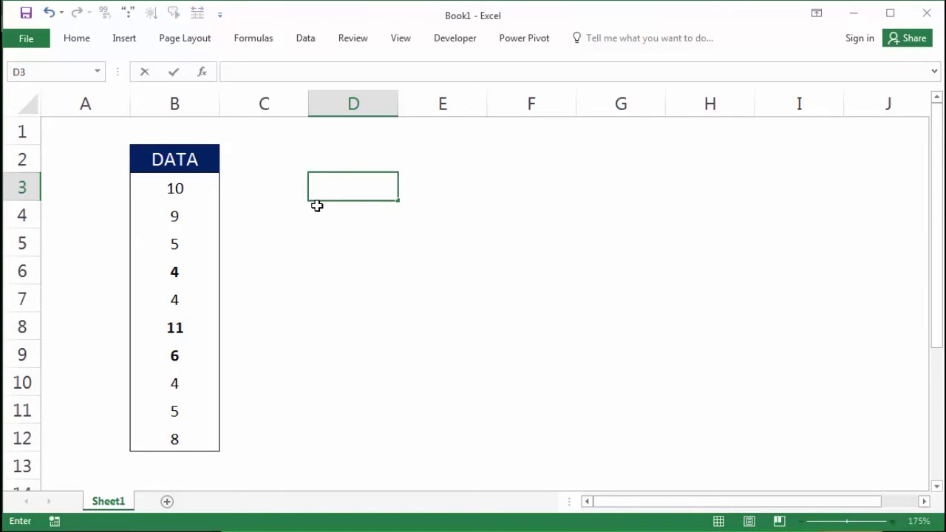
text(Jum)
text(lah Data )
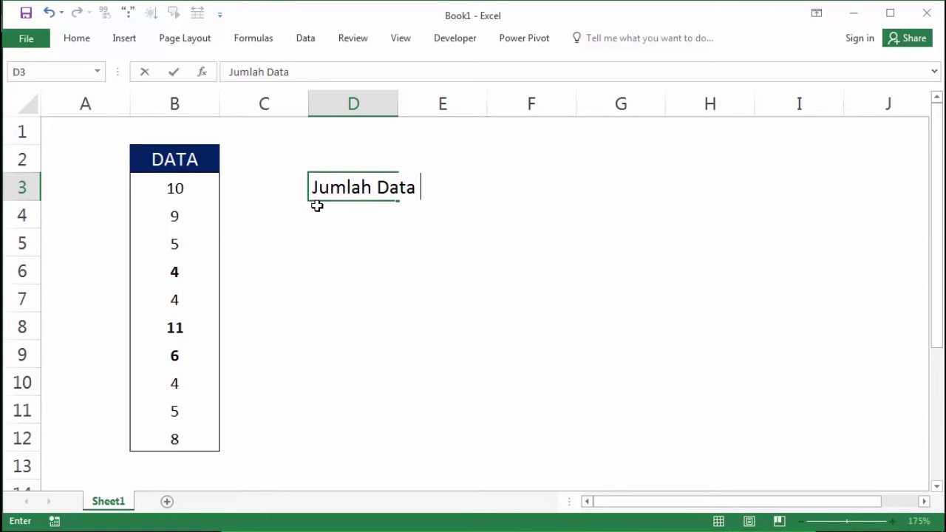
text(Tebal)
key(Return)
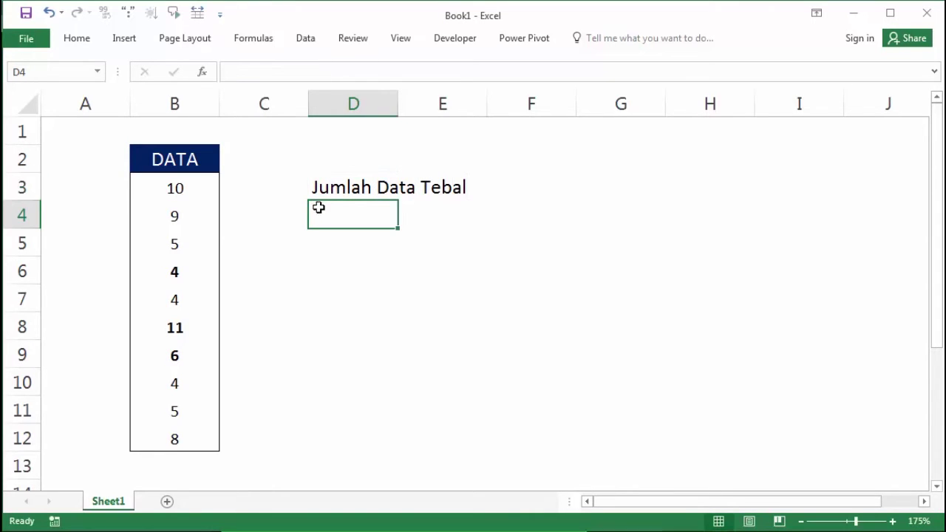
double_click(398, 103)
click(497, 180)
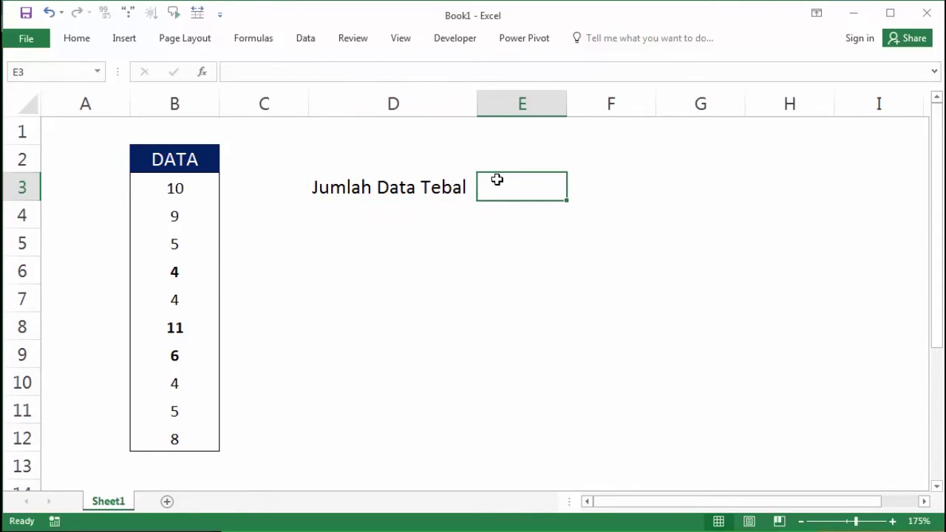
Put 3 in E3, then recheck it against the bold values in B6, B8 and B9
text(3)
click(416, 247)
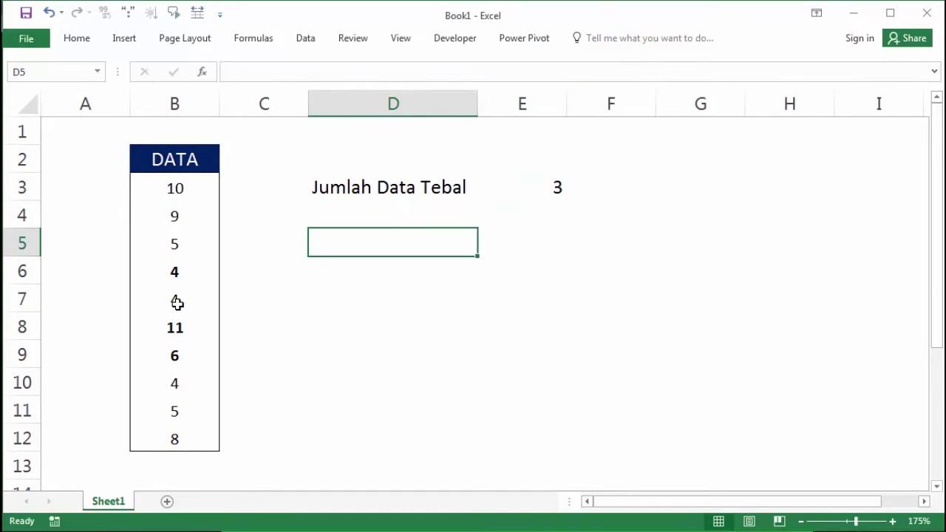
click(177, 272)
ctrl+click(180, 328)
ctrl+click(178, 357)
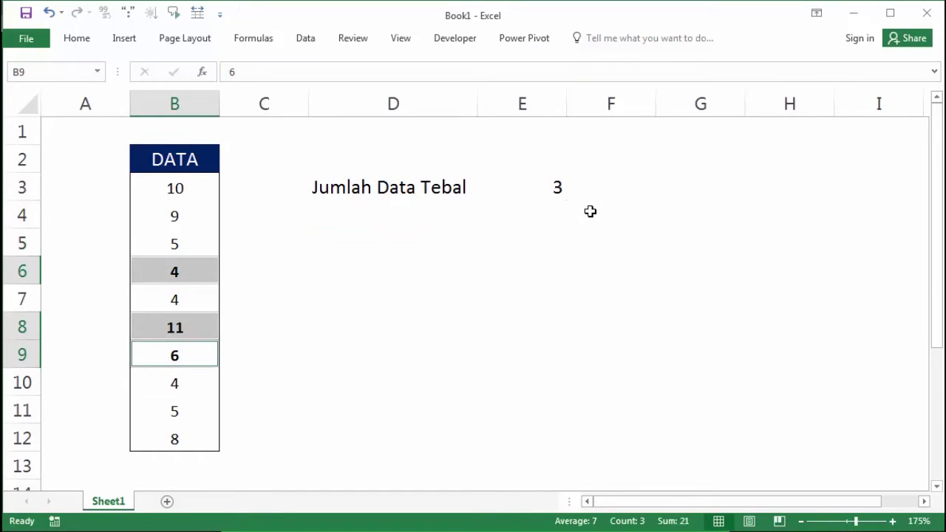
click(538, 193)
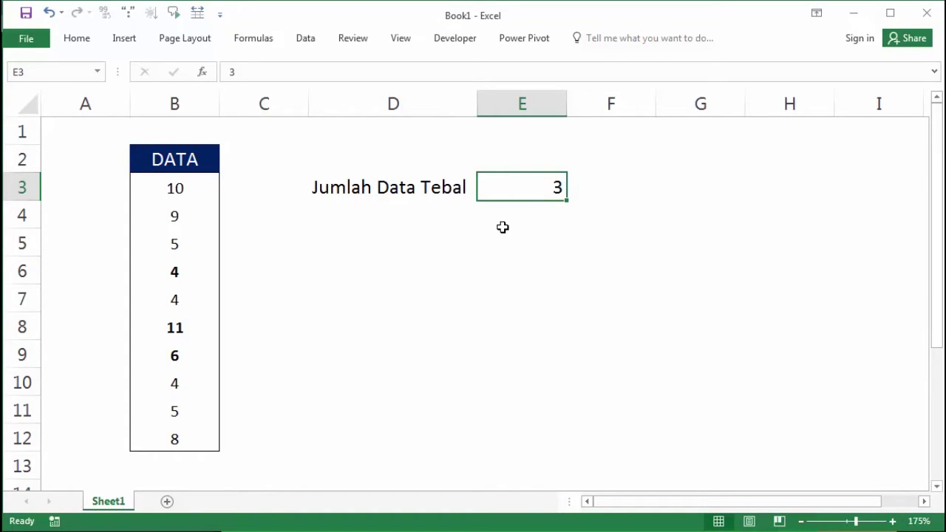
click(175, 275)
click(177, 327)
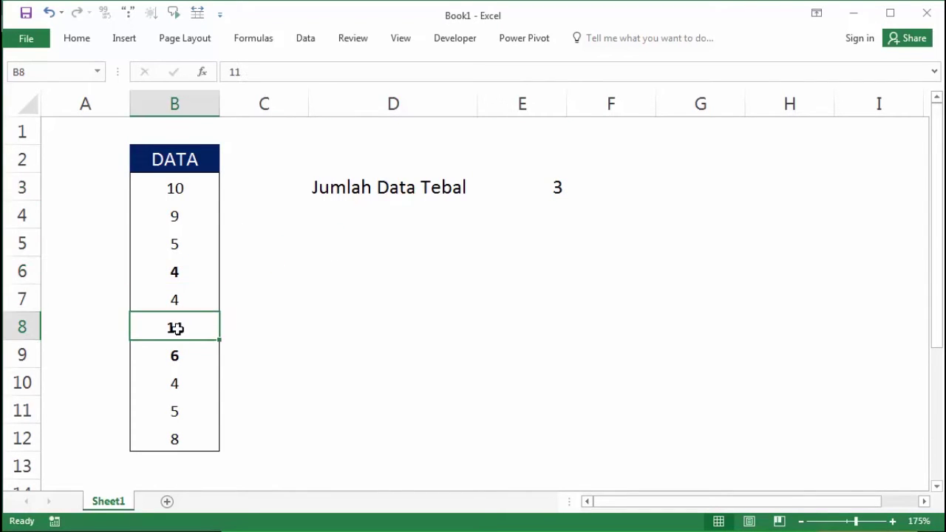
click(558, 187)
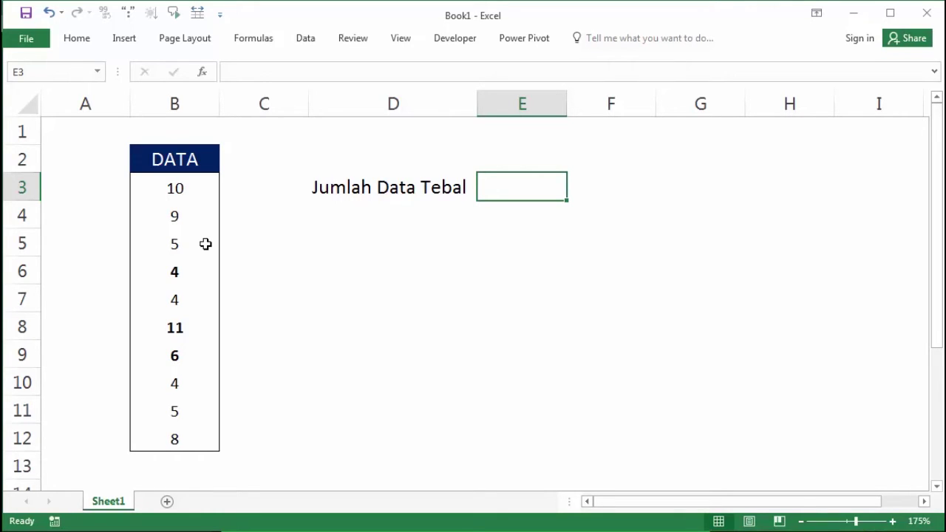
Enter 'Total Data Tebal' in D4 below the first label
click(349, 186)
click(331, 213)
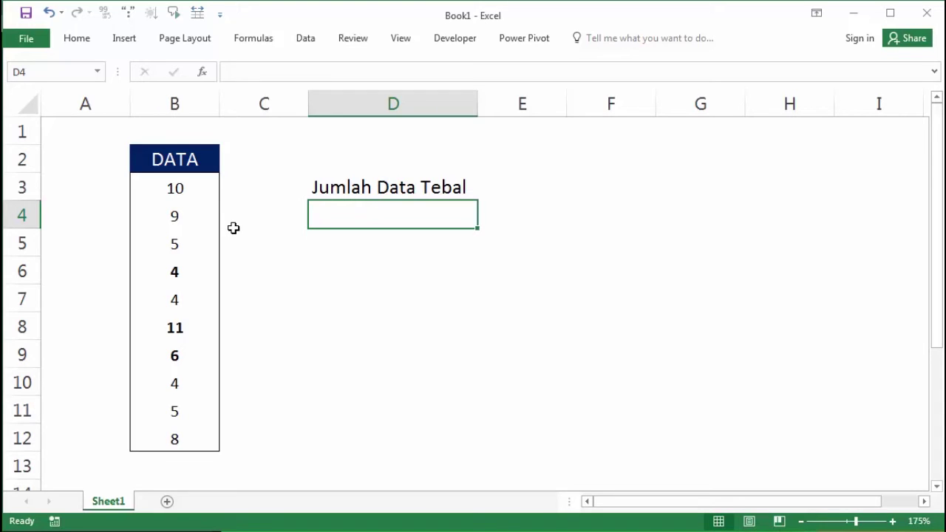
text(Tota)
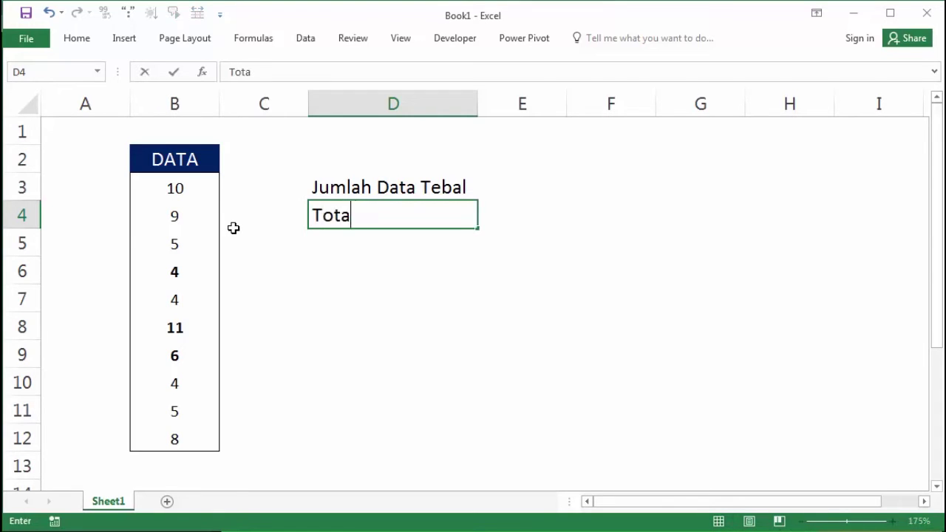
text(l Data )
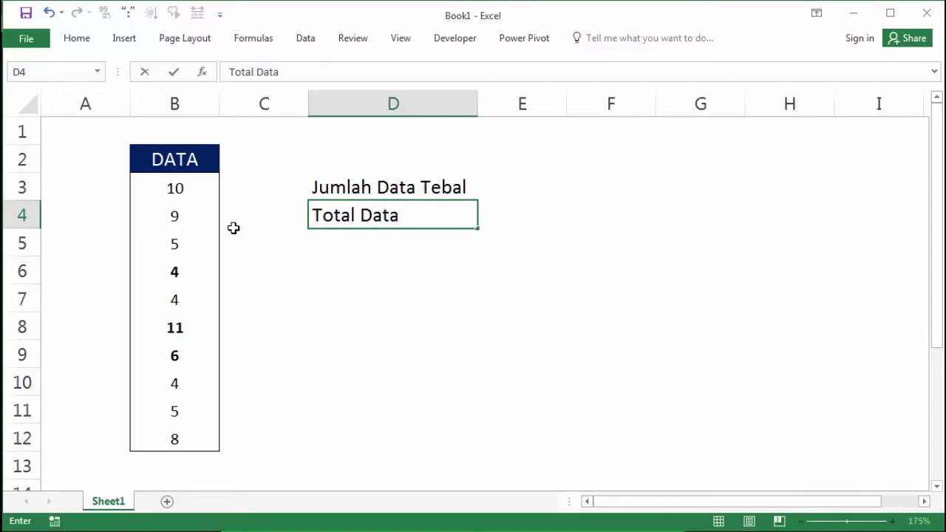
text(Tebal)
key(Return)
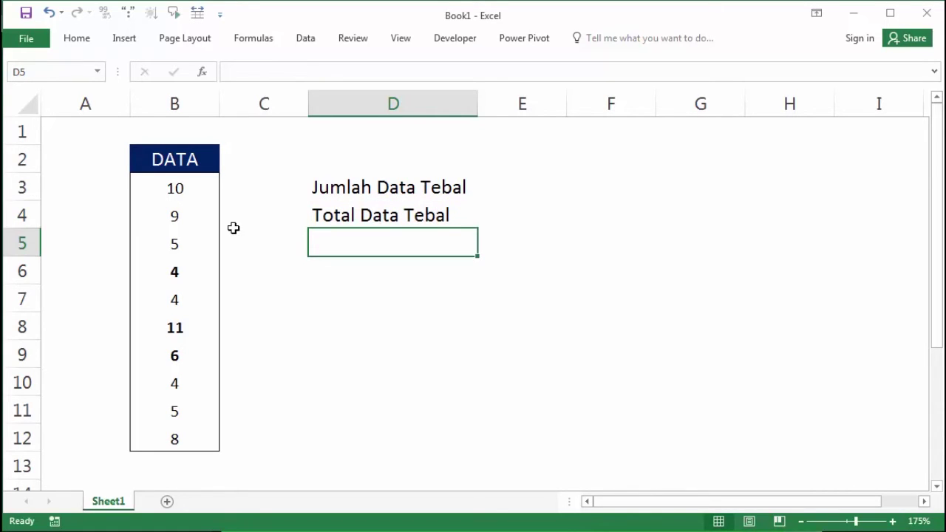
Recheck the bold values in B6, B8 and B9 beside both labels
click(367, 191)
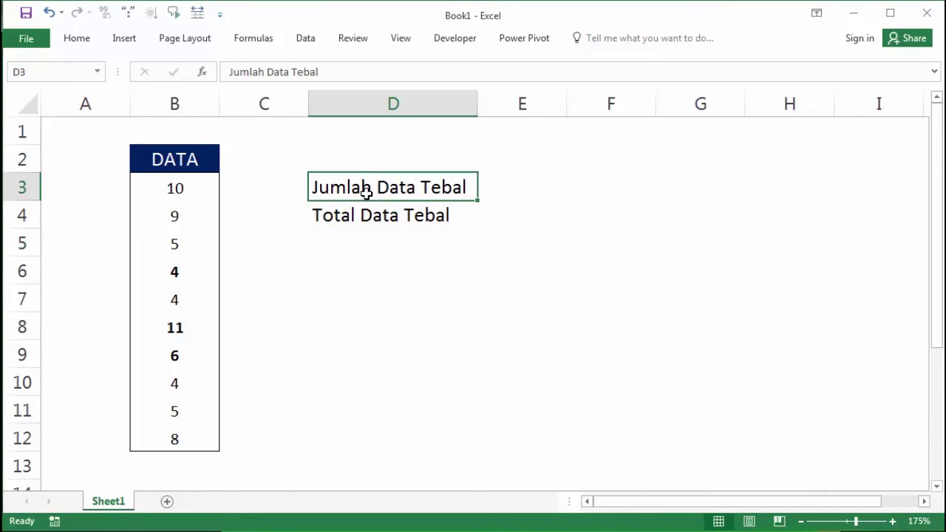
click(181, 273)
ctrl+click(189, 328)
ctrl+click(184, 353)
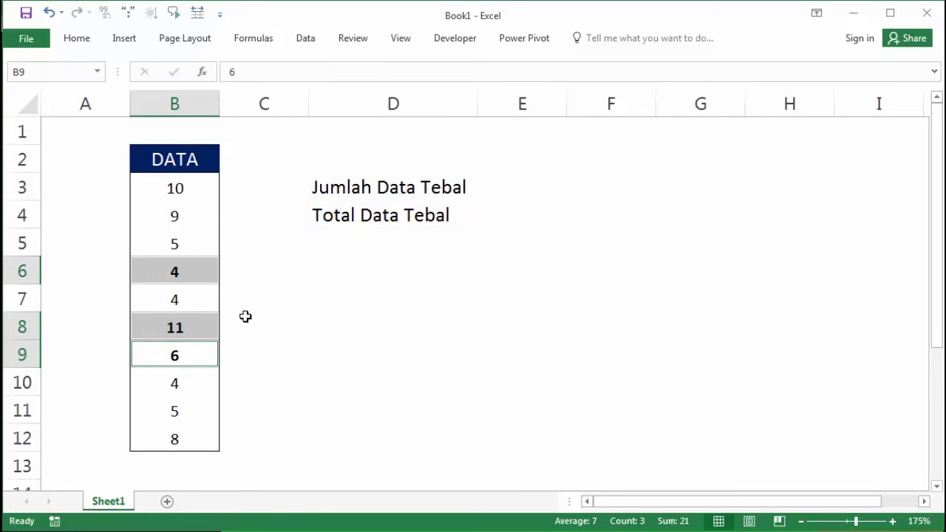
click(329, 216)
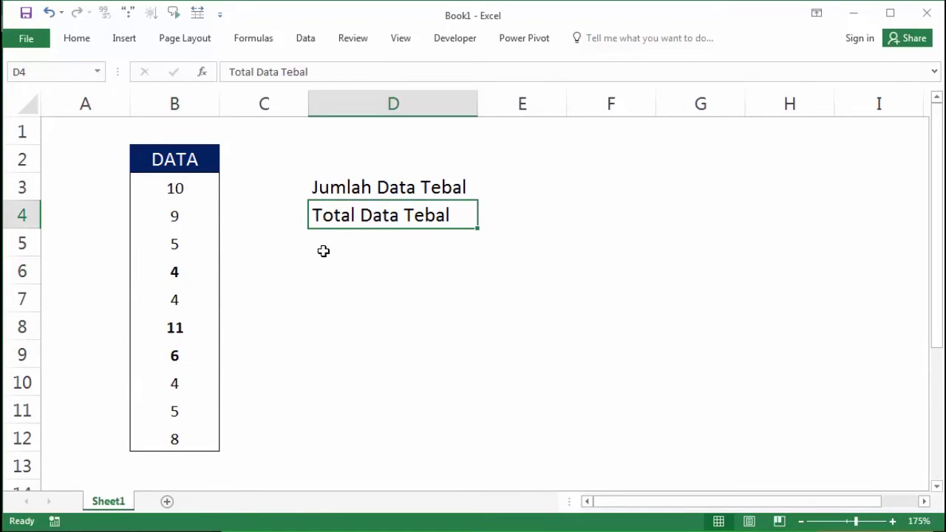
click(323, 251)
click(178, 274)
ctrl+click(188, 333)
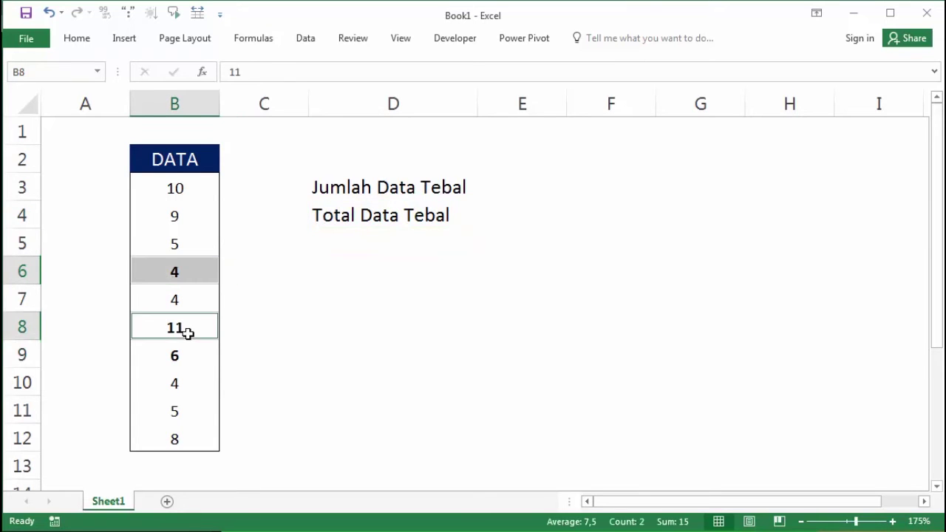
ctrl+click(180, 358)
click(309, 289)
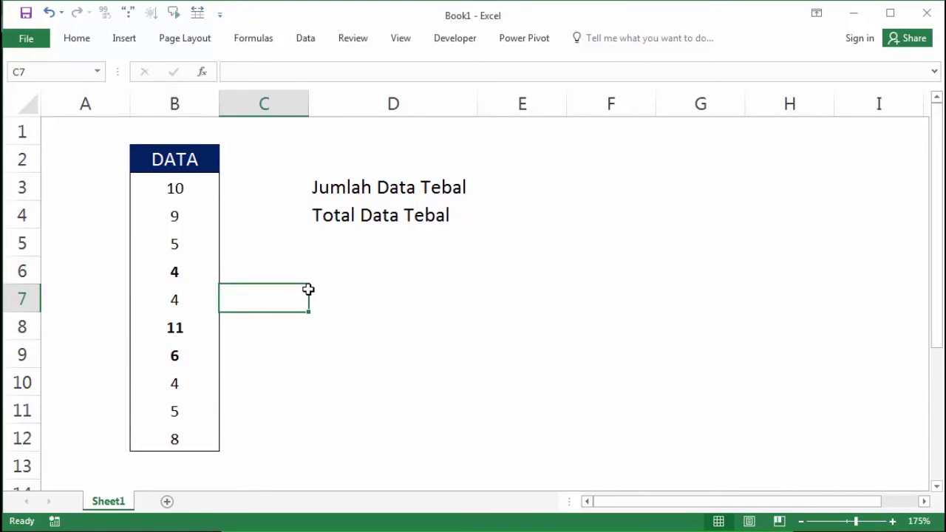
click(505, 179)
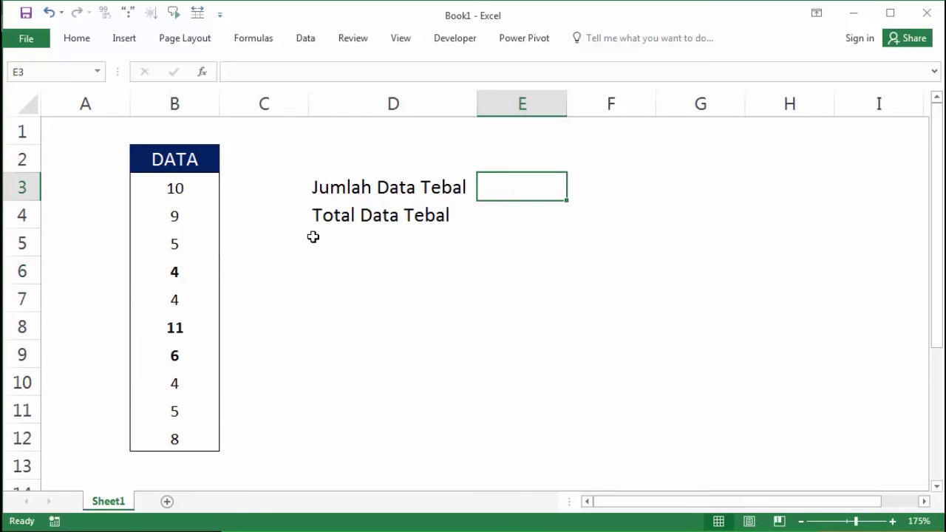
click(310, 290)
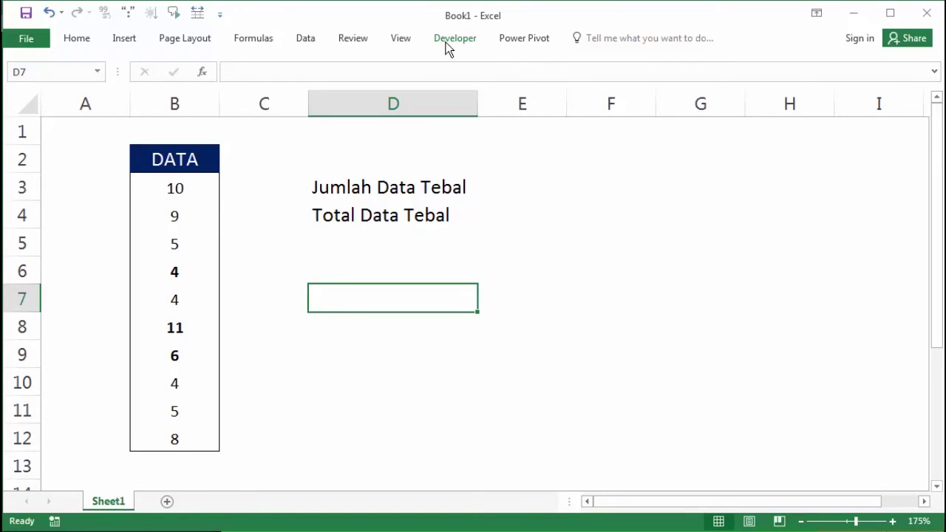
Add Hitung_Font_Tebal.xla from the Desktop to the Add-Ins list and enable it
click(446, 43)
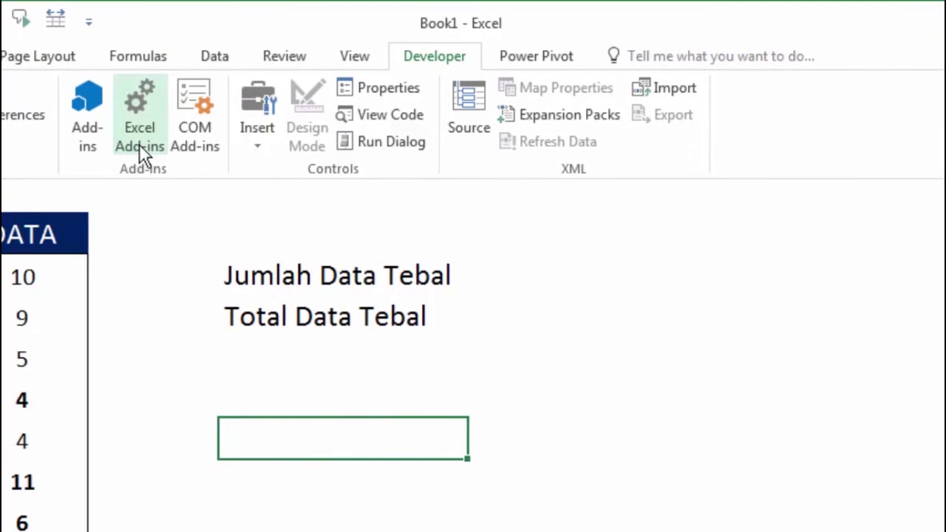
click(141, 145)
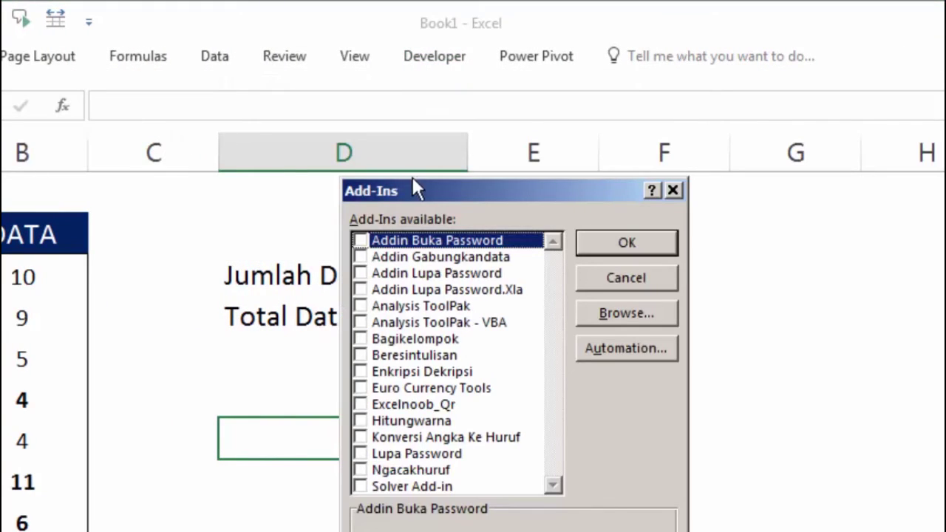
mouse_move(423, 187)
mouse_down()
mouse_move(108, 199)
mouse_move(548, 222)
mouse_move(508, 198)
mouse_move(365, 200)
mouse_up()
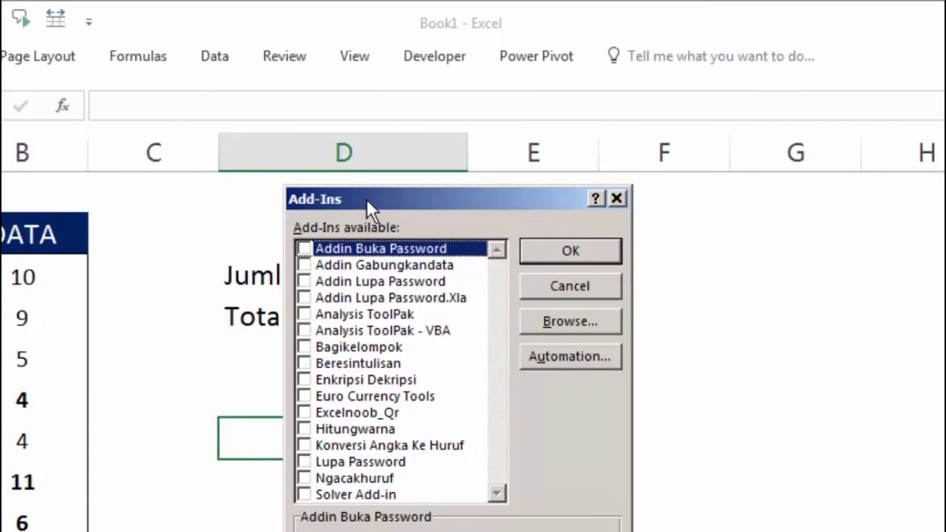
click(543, 324)
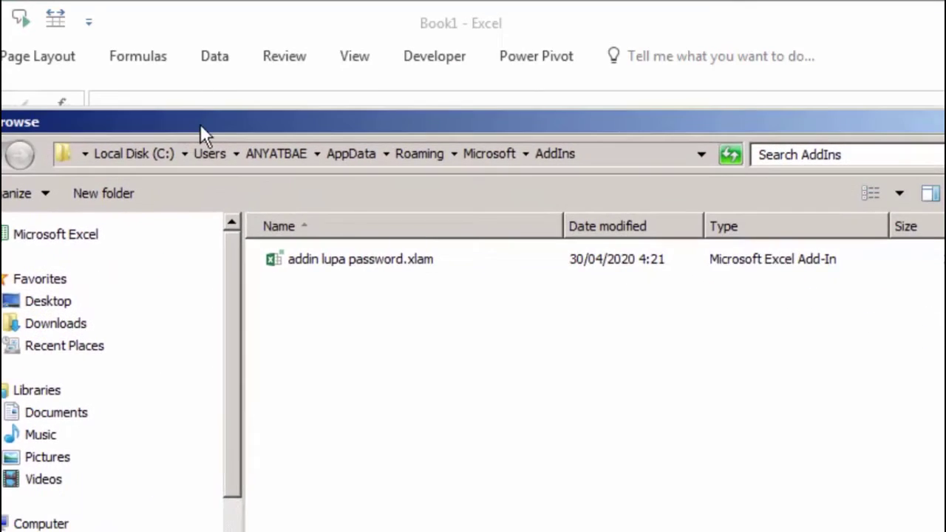
click(63, 305)
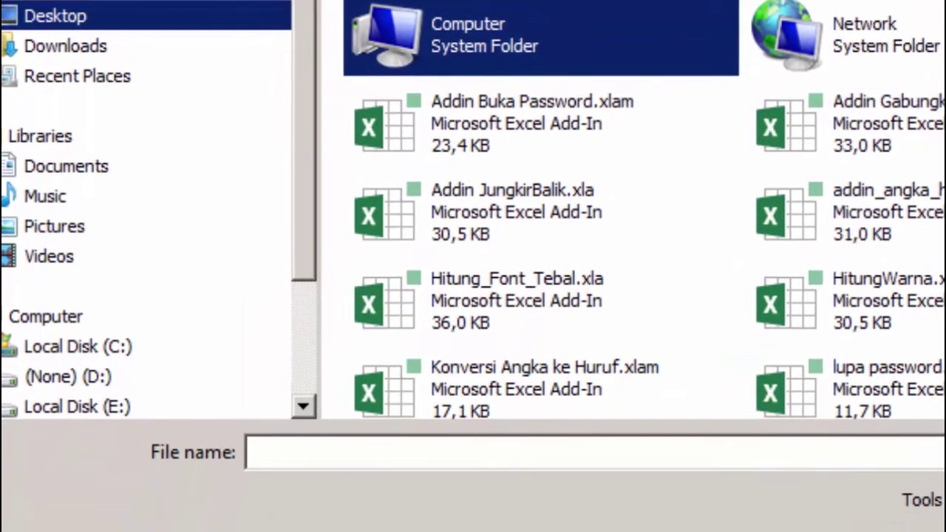
scroll(636, 210, down, 2)
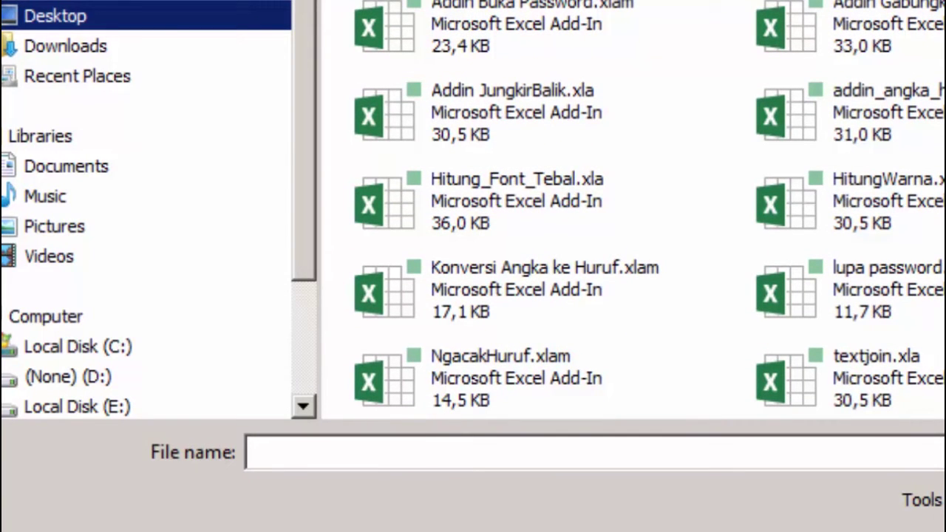
click(461, 231)
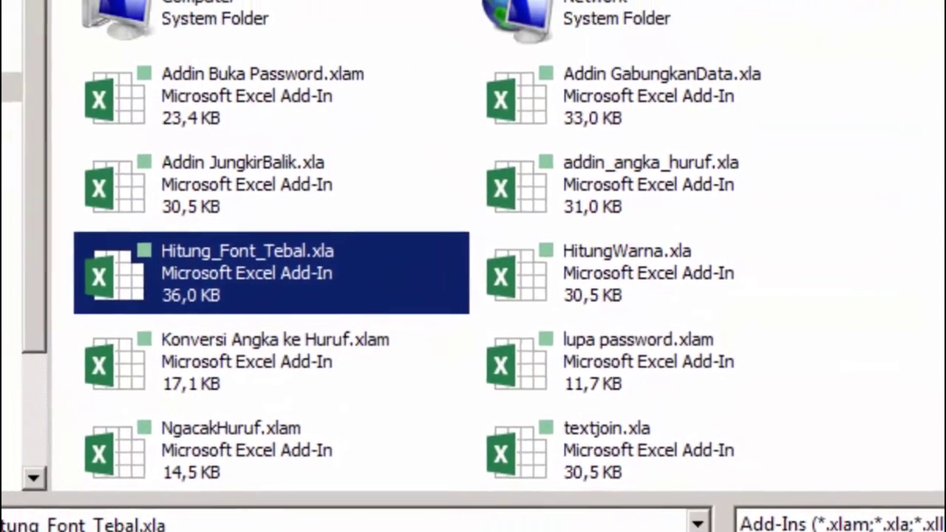
click(675, 477)
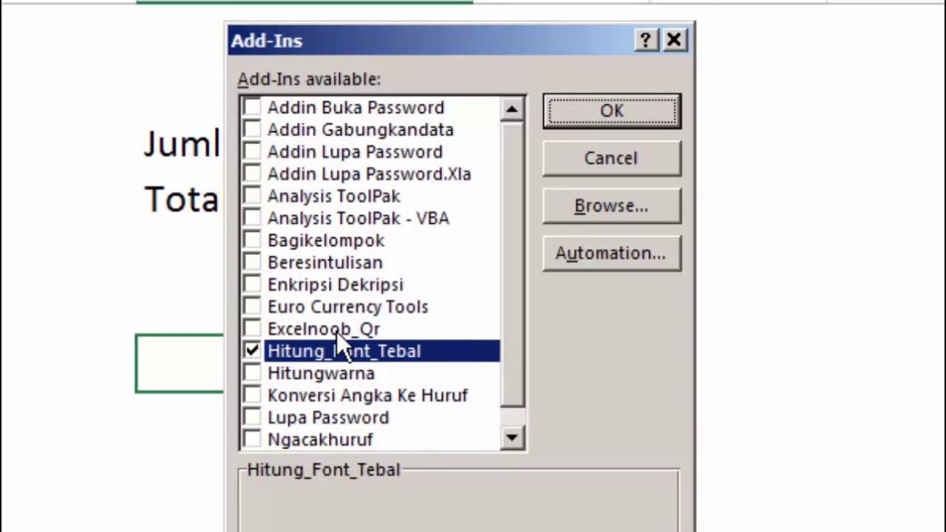
click(601, 103)
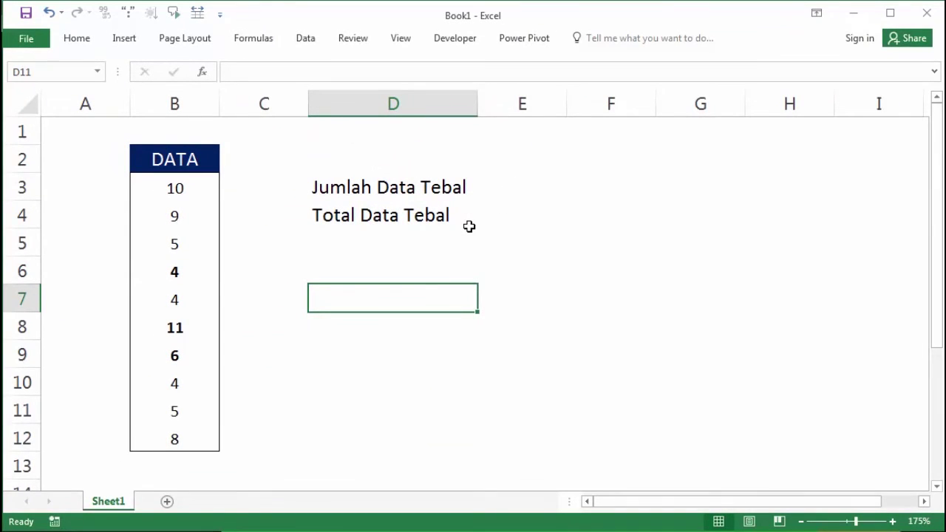
Enter =Excel_ID_HitungTebal(B3:B12) in E3, returning a bold count of 3
click(524, 173)
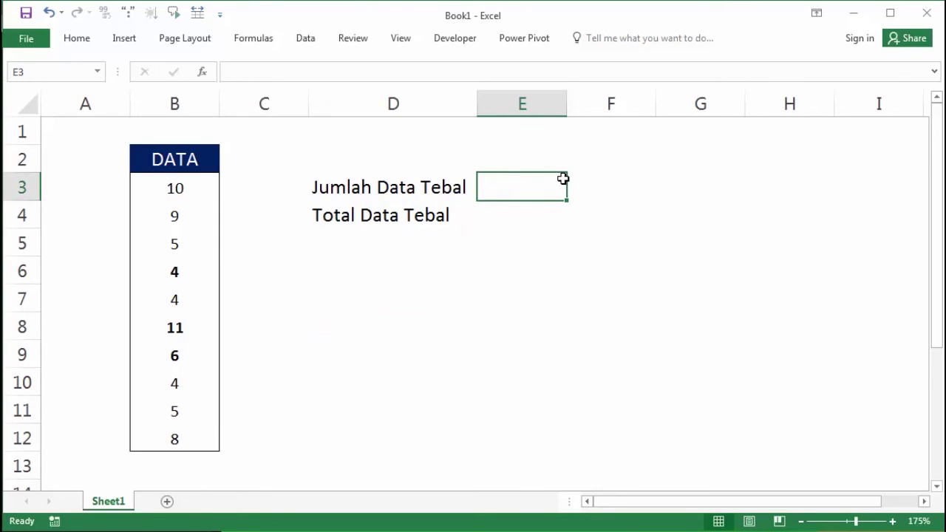
text(=)
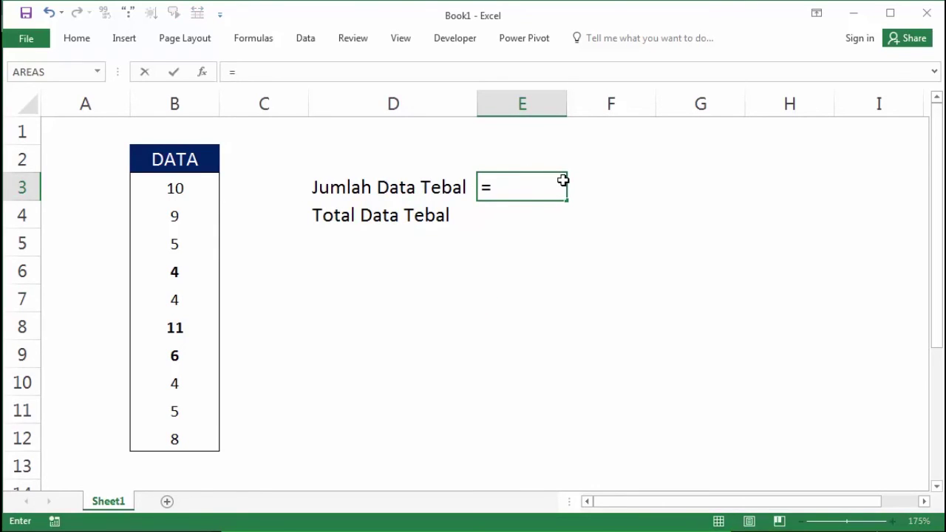
text(ex)
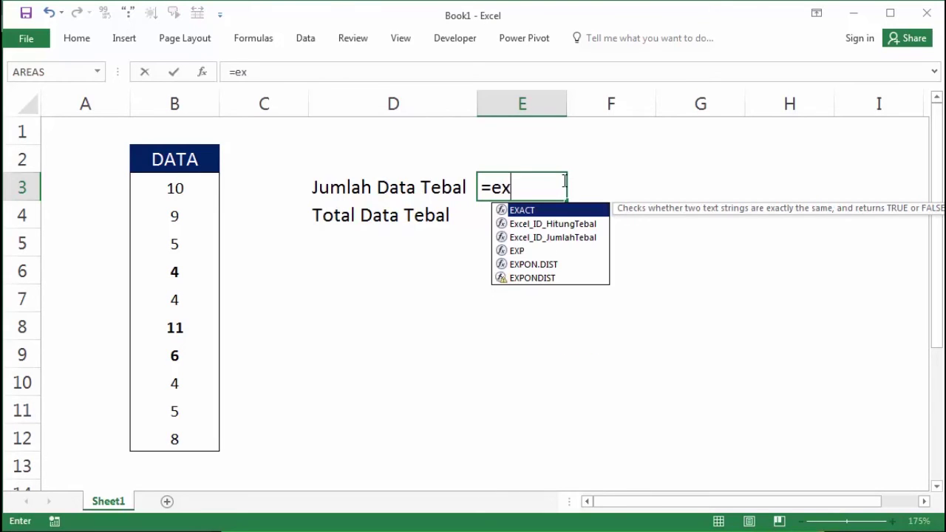
text(c)
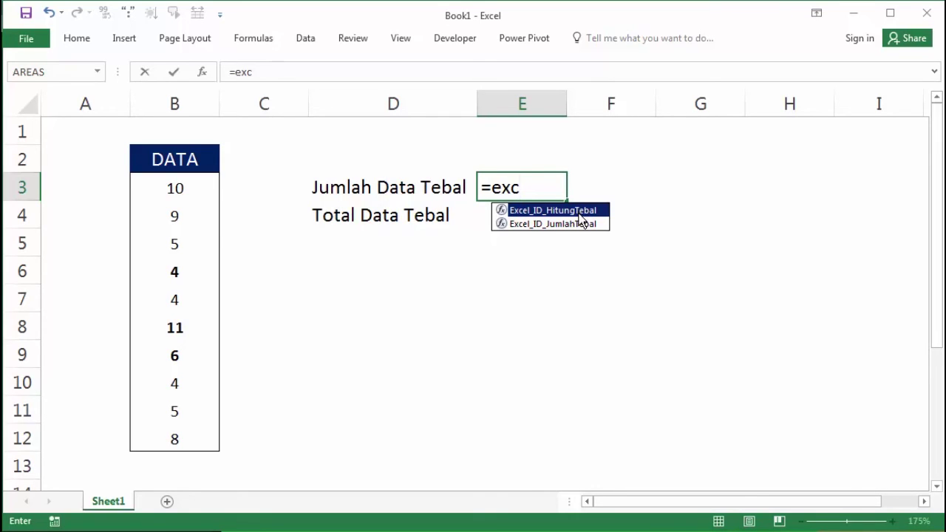
key(Tab)
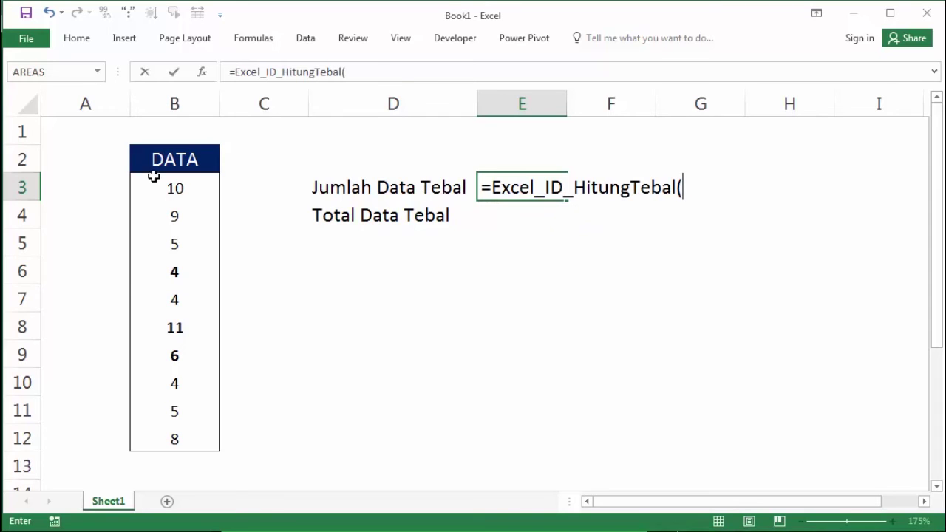
mouse_move(178, 186)
mouse_down()
mouse_move(175, 367)
mouse_move(184, 437)
mouse_up()
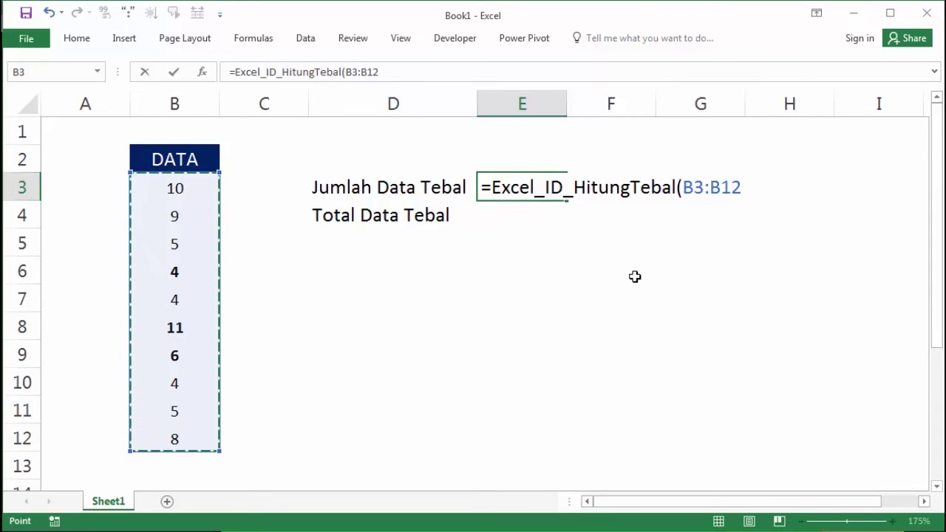
key(Return)
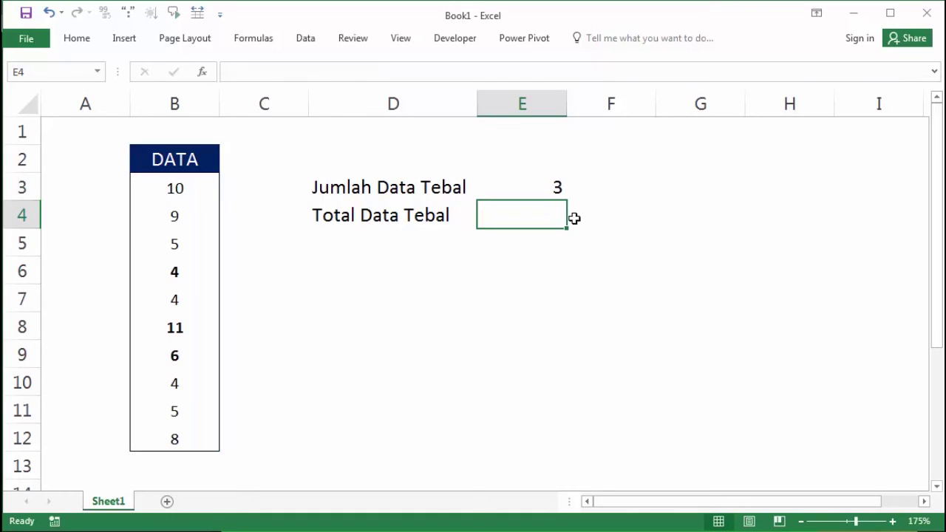
click(555, 187)
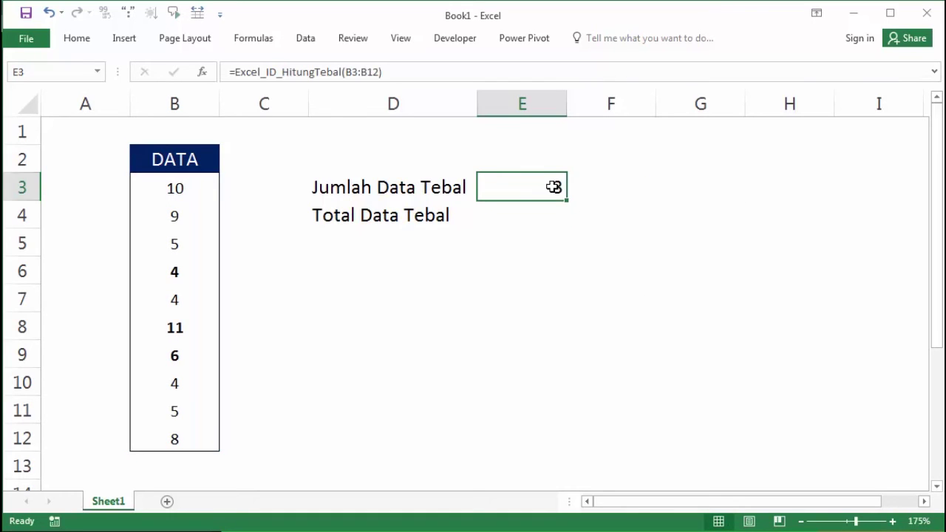
click(170, 272)
ctrl+click(186, 335)
ctrl+click(185, 348)
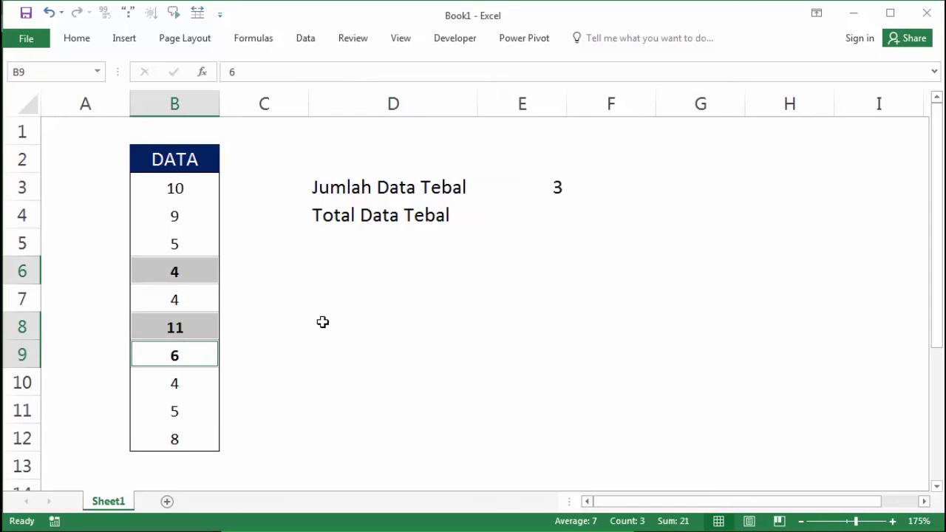
click(337, 299)
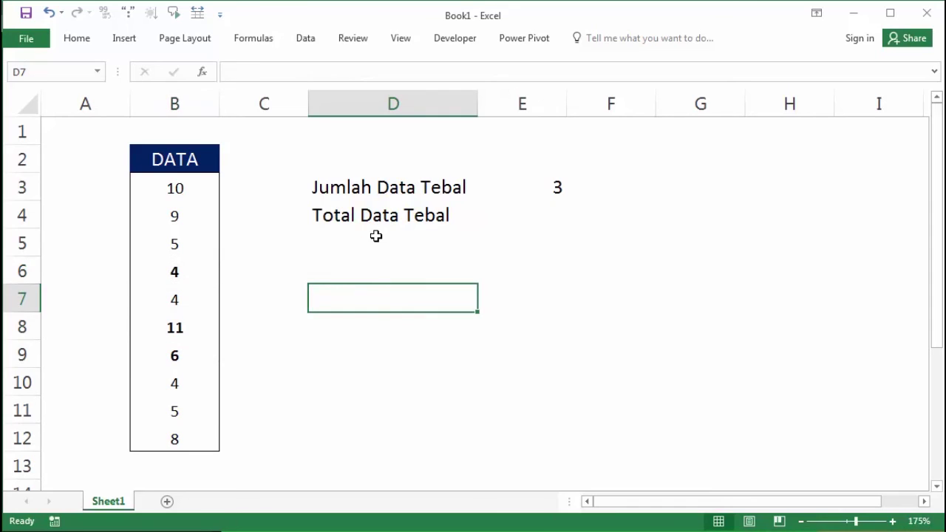
click(408, 217)
click(558, 217)
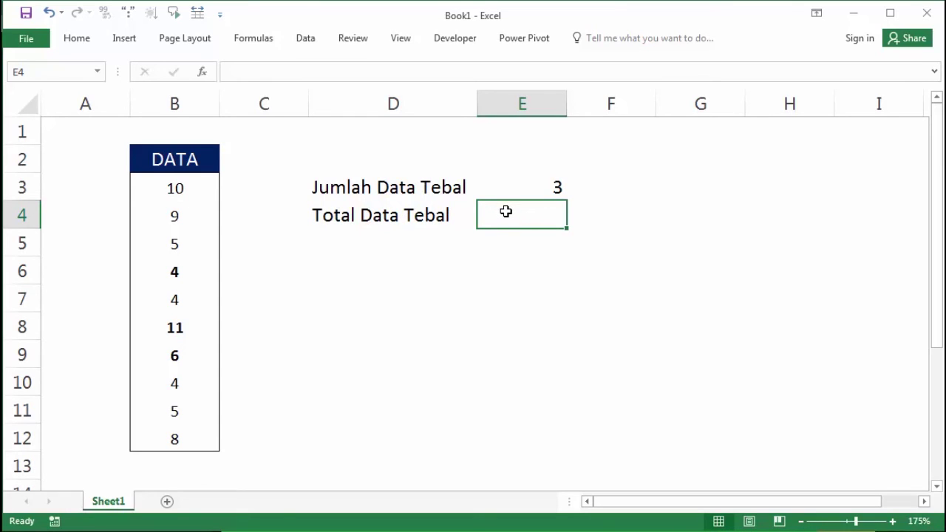
Enter =Excel_ID_JumlahTebal(B3:B12) in E4, returning a bold total of 21
text(=)
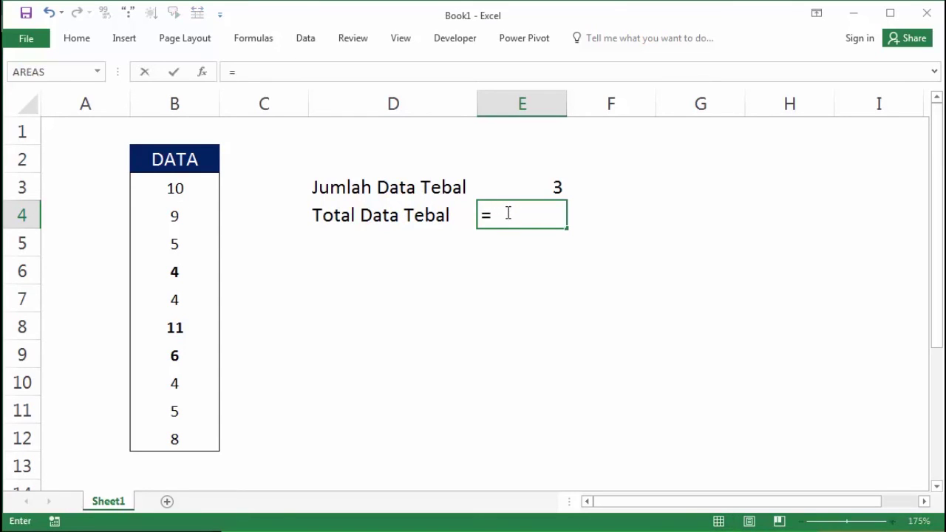
text(exc)
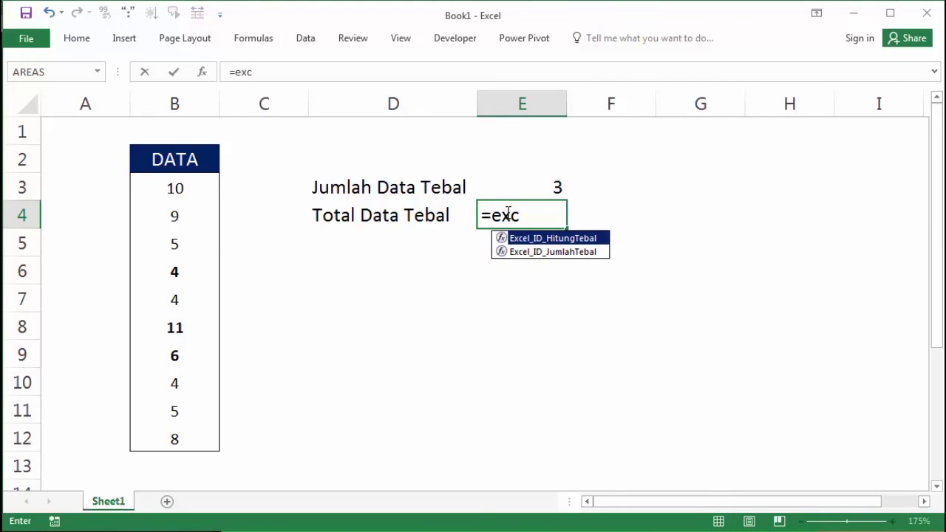
key(Down)
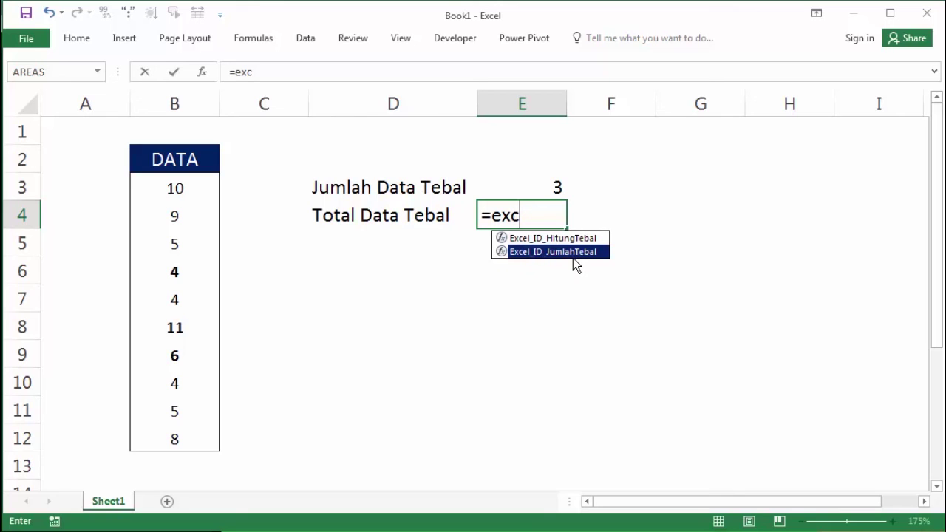
double_click(574, 255)
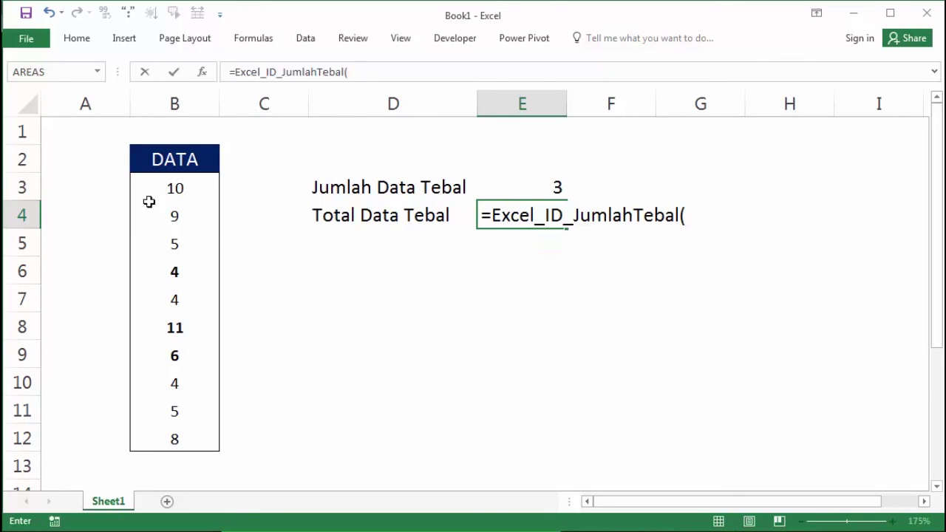
drag(182, 186, 184, 441)
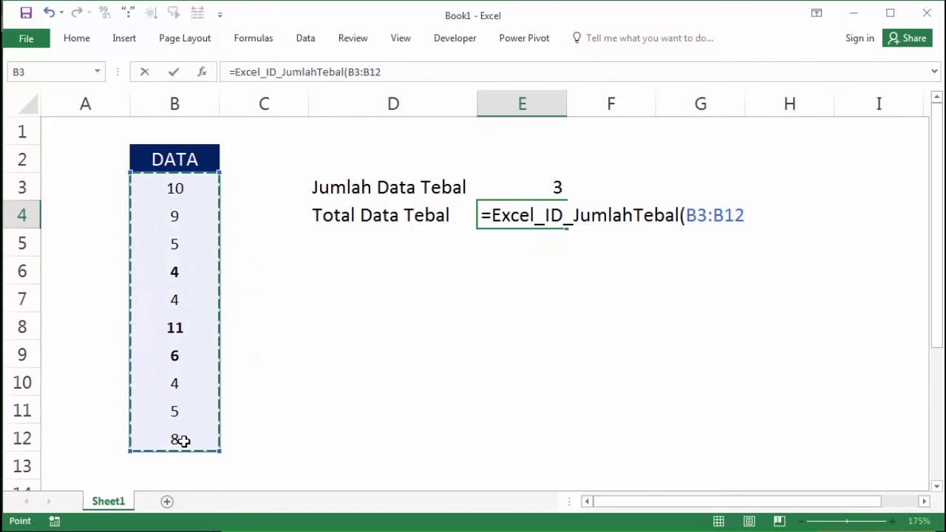
key(Return)
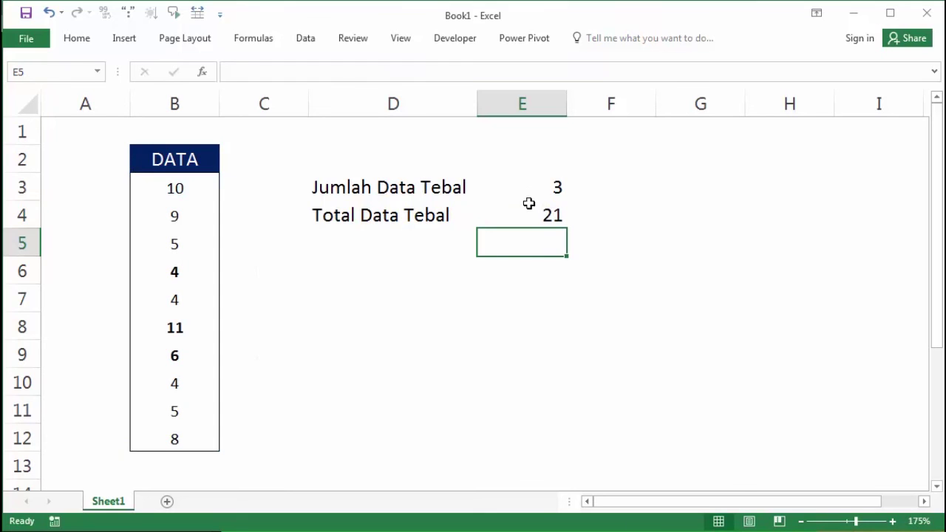
click(529, 207)
click(166, 275)
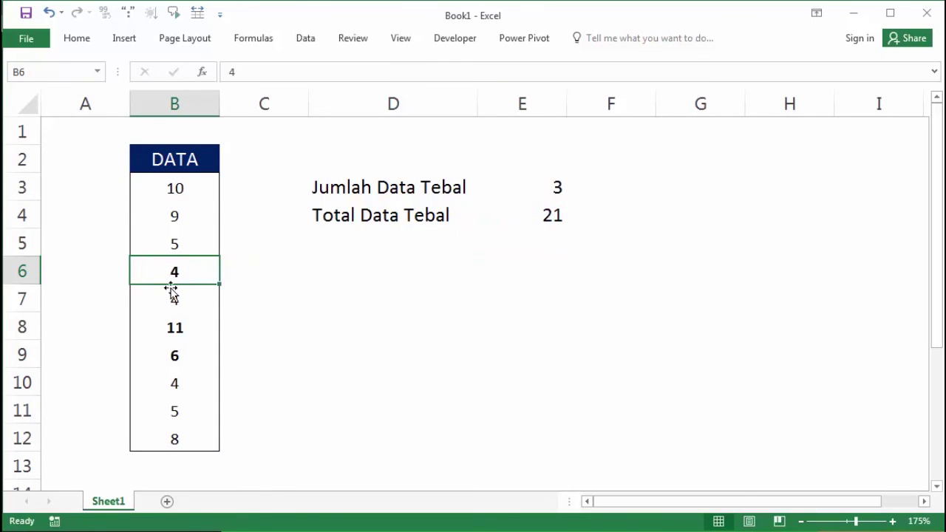
ctrl+click(186, 329)
ctrl+click(189, 363)
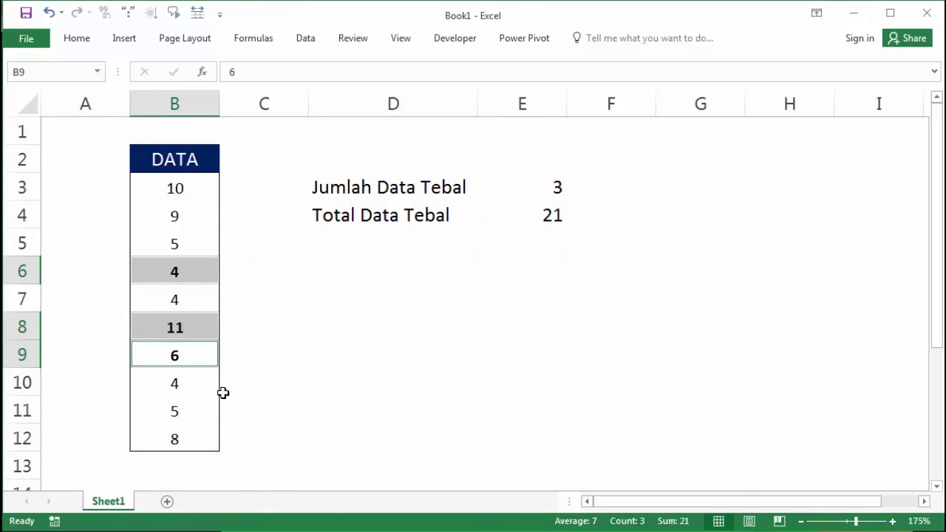
click(551, 216)
click(536, 273)
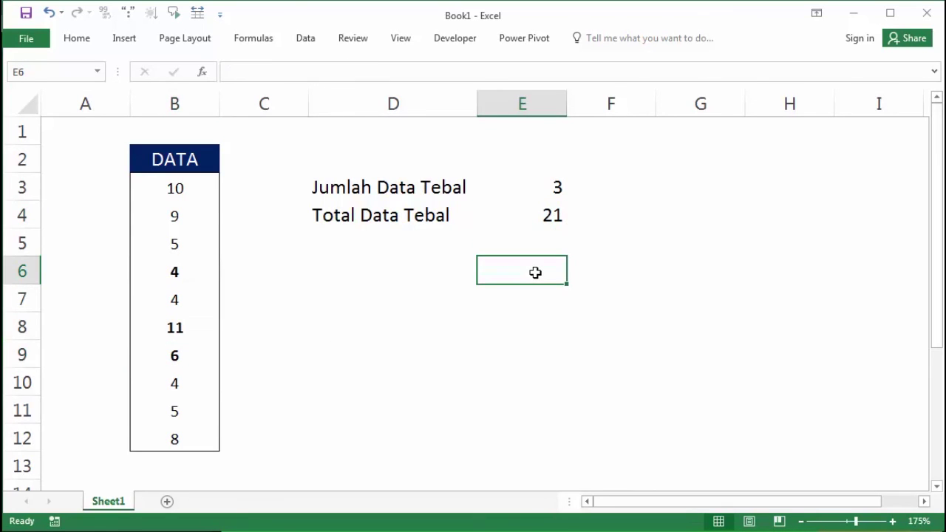
click(465, 246)
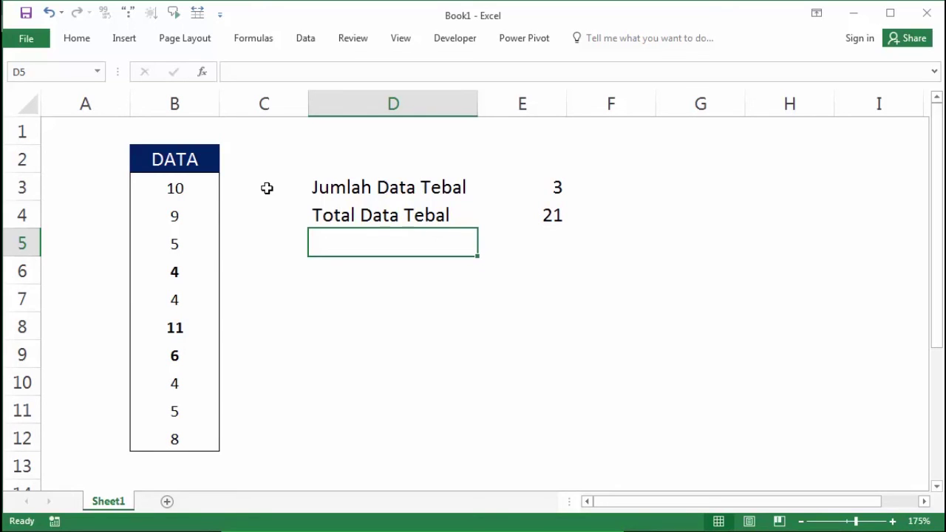
double_click(562, 188)
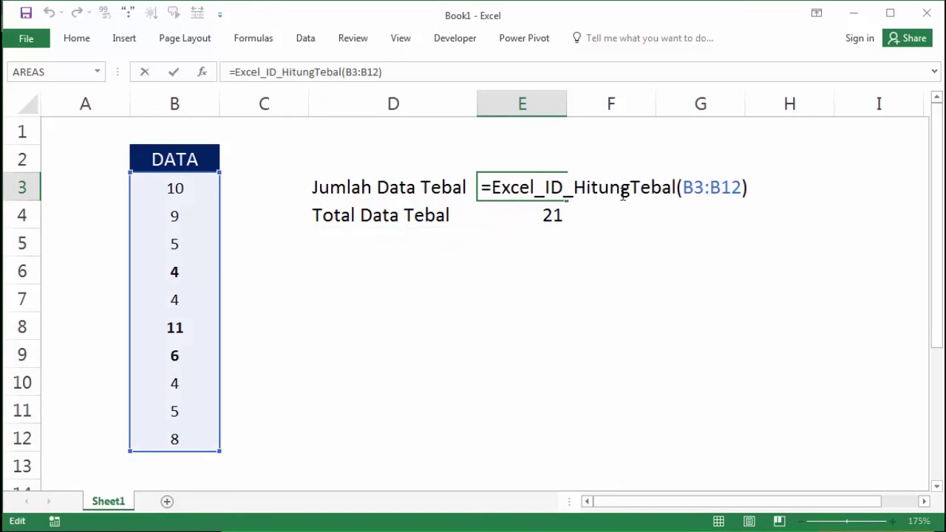
key(Escape)
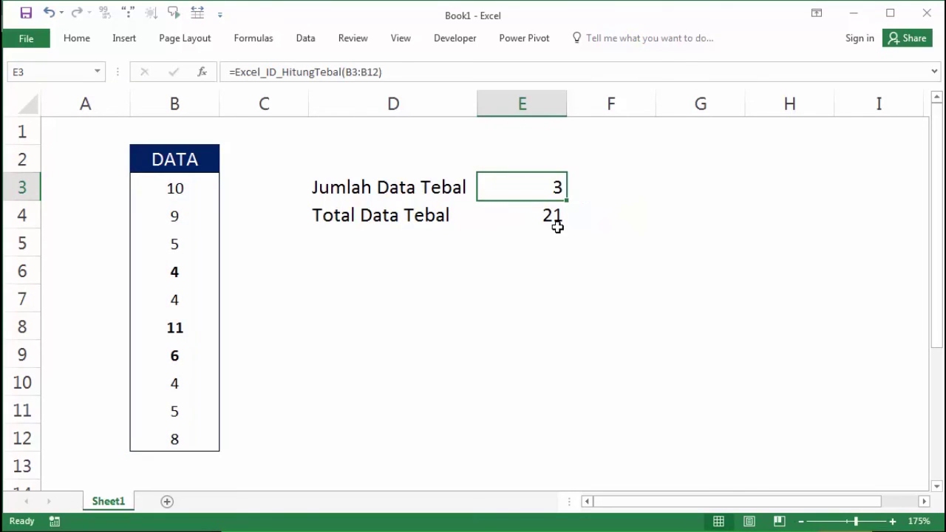
click(557, 224)
click(546, 187)
click(547, 214)
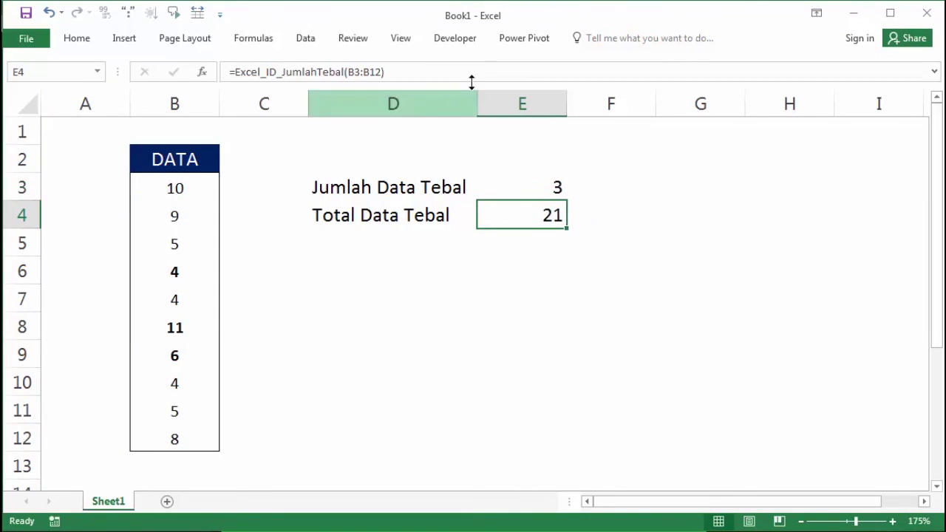
click(453, 39)
click(254, 83)
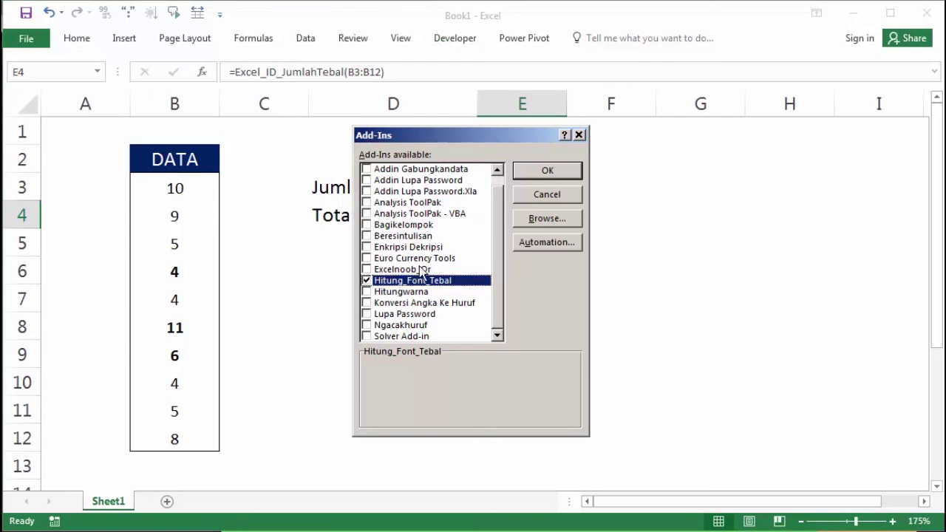
click(577, 199)
click(614, 188)
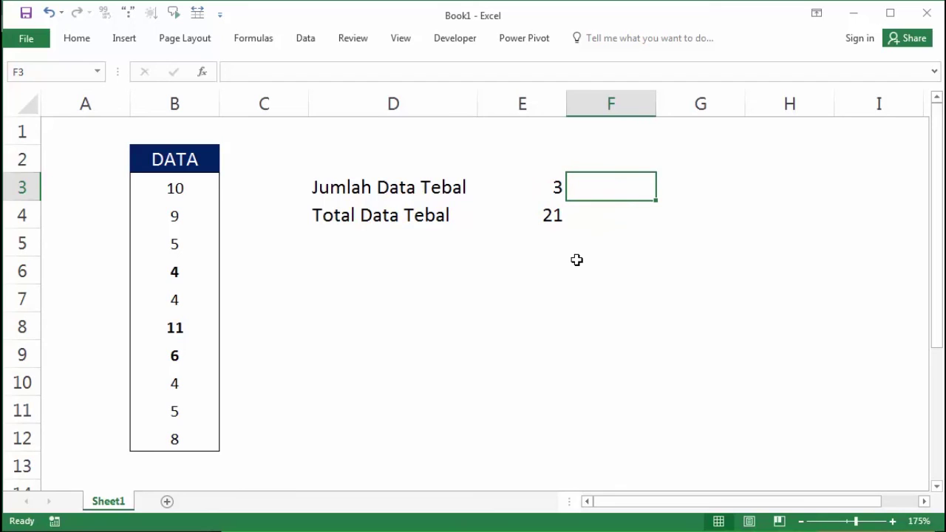